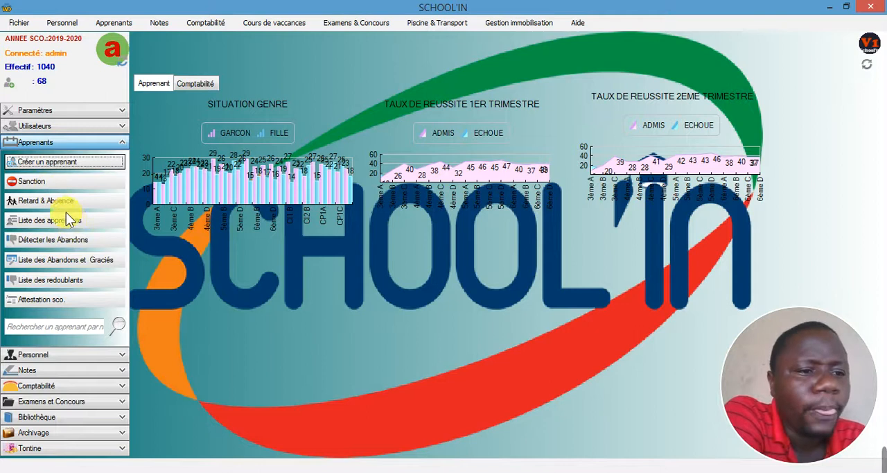
- Open the Retard & Absence entry form and set the class to 3ème A and the school period to 1er trimèstre
click(48, 200)
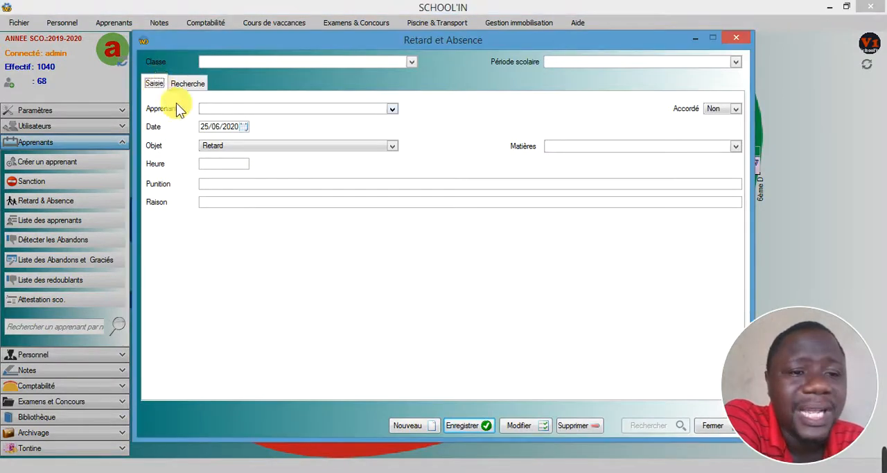
click(185, 83)
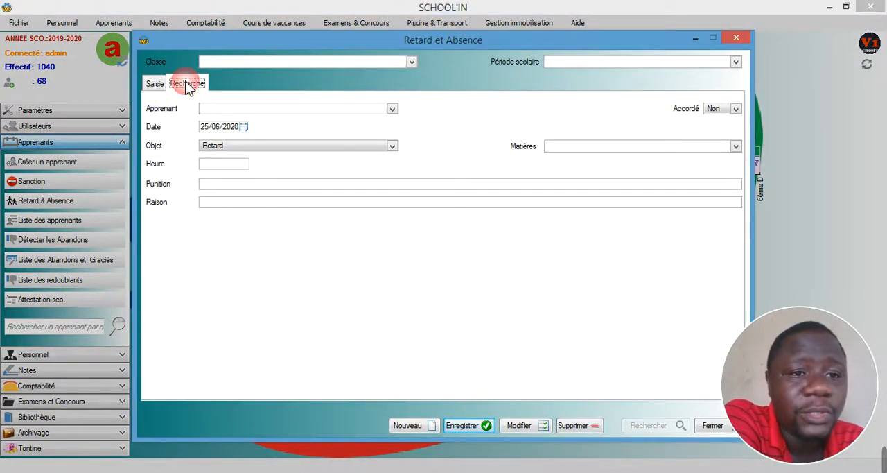
click(158, 83)
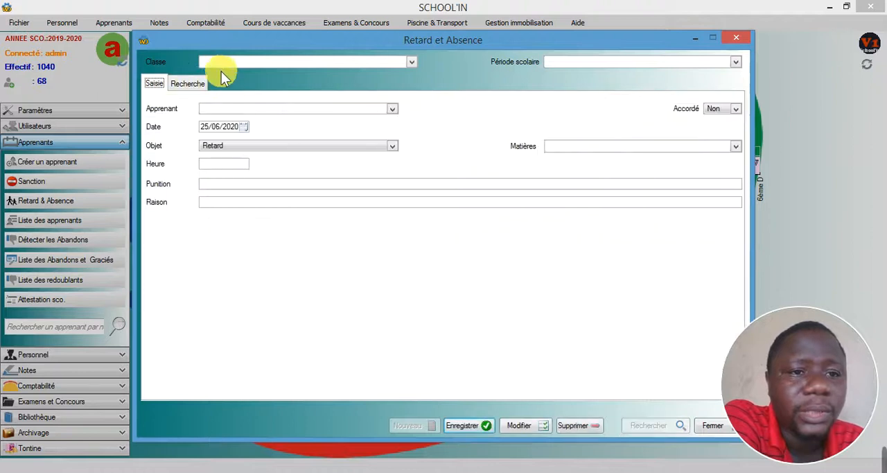
click(218, 63)
click(214, 72)
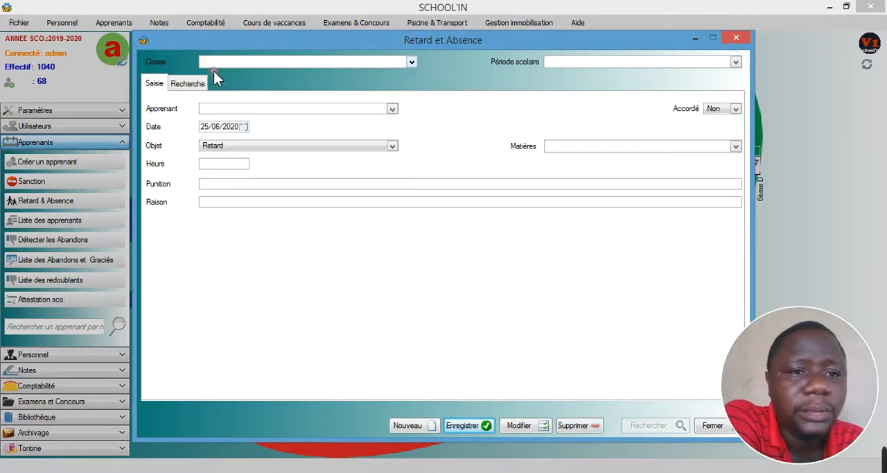
click(562, 64)
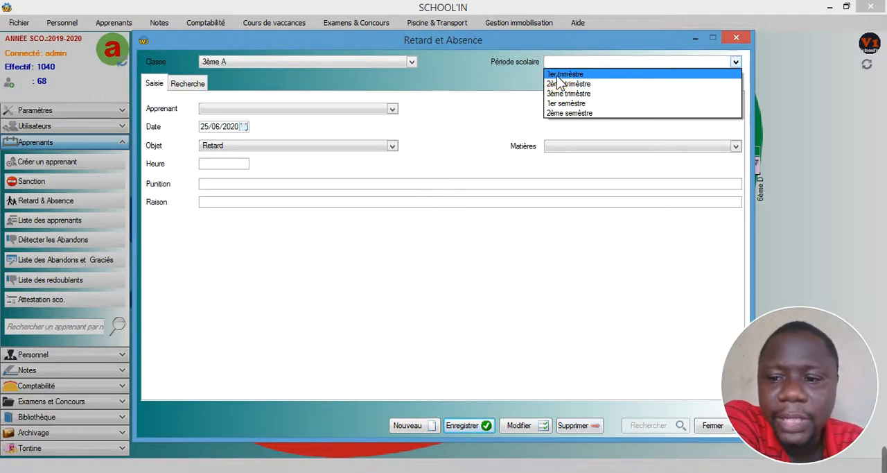
click(557, 74)
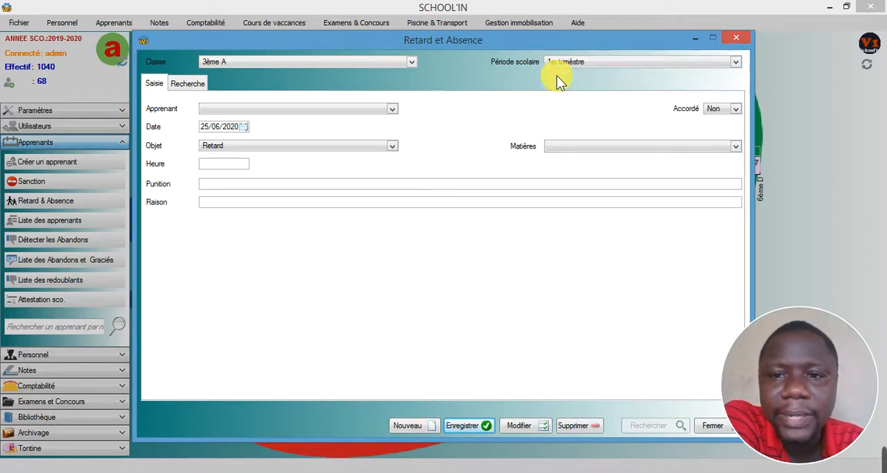
- Choose the first learner of the class for the record and set Accordé to Non
click(232, 109)
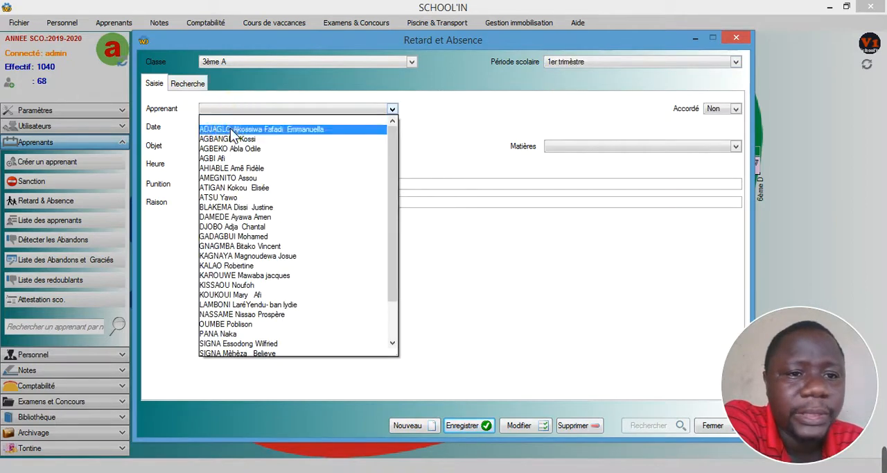
click(231, 129)
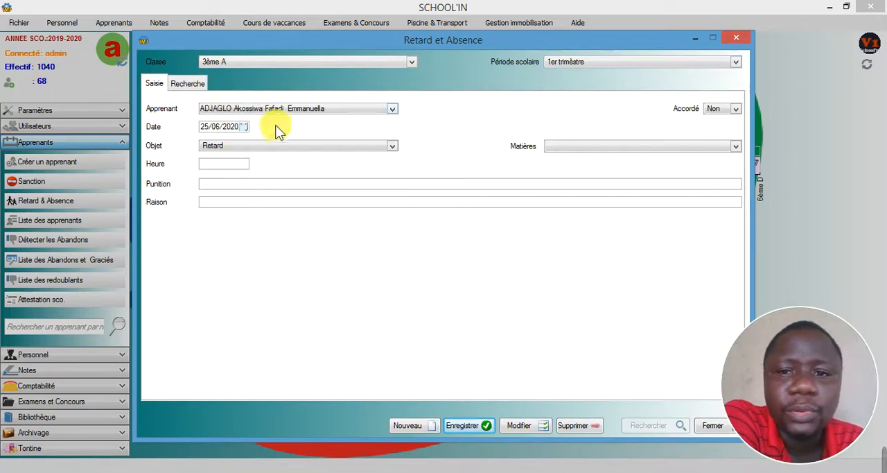
click(727, 111)
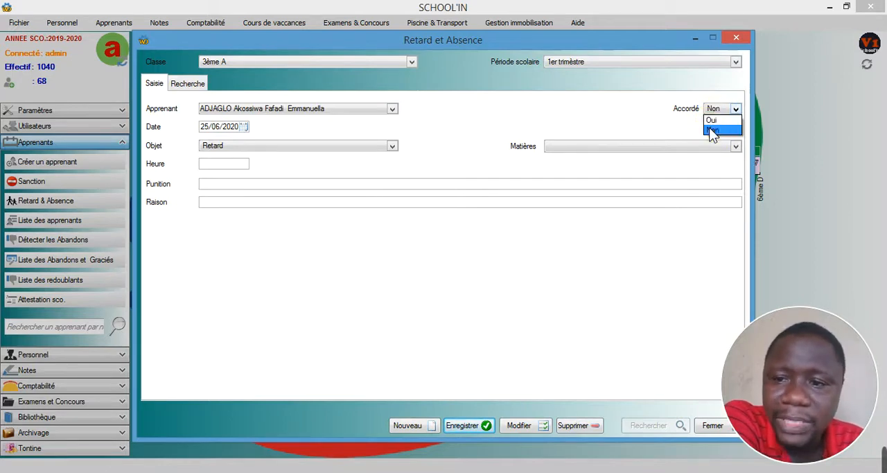
click(710, 127)
- Set the record's Objet to Retard for the subject Anglais with an Heure of 02:00, leaving Punition and Raison blank
click(235, 148)
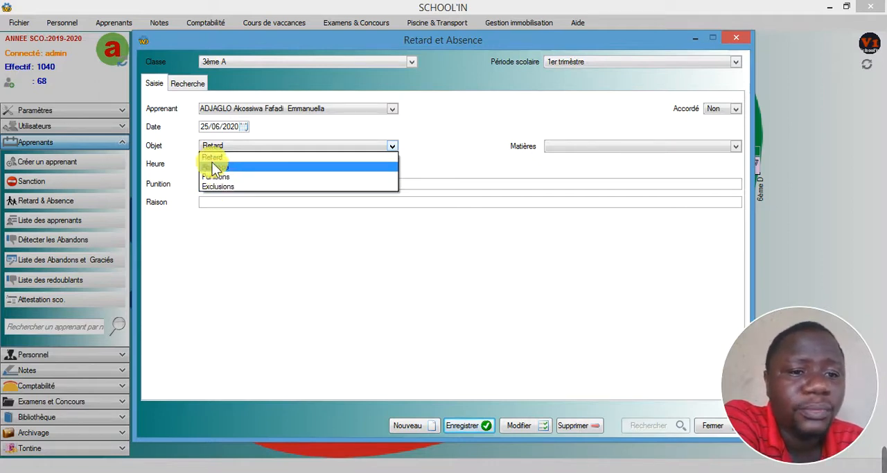
click(212, 157)
click(572, 146)
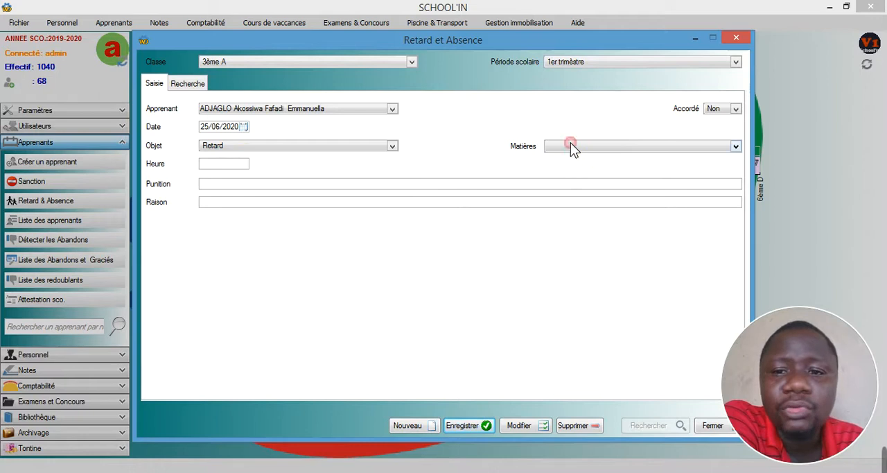
click(560, 168)
click(242, 163)
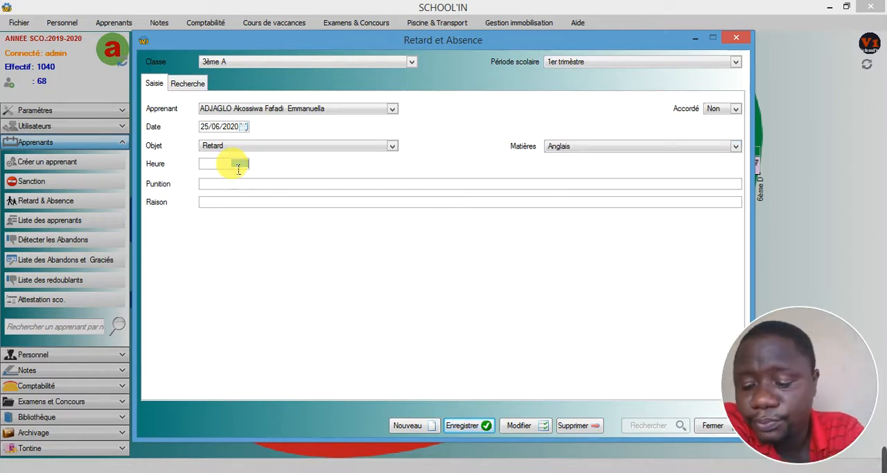
text(02:00)
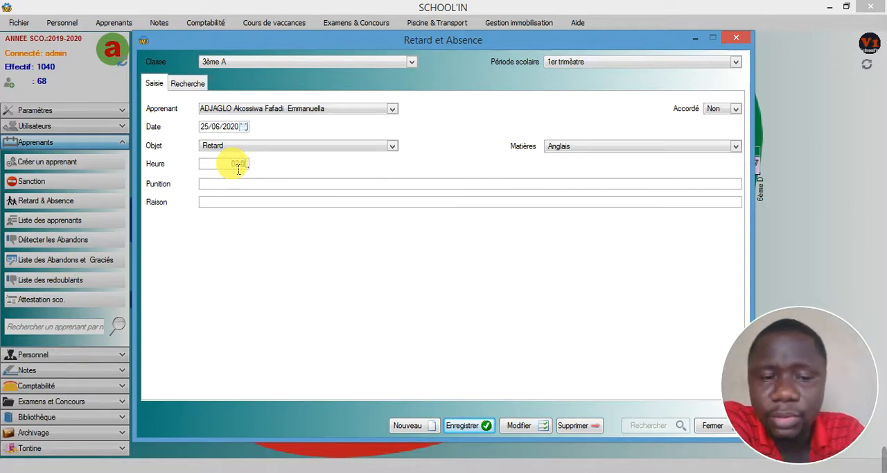
click(223, 205)
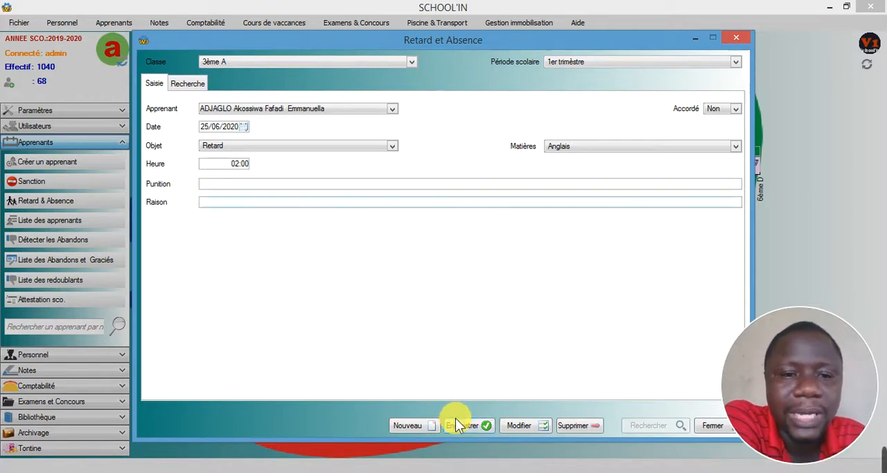
- Change the record's Objet to Absence and then to Punitions
click(237, 147)
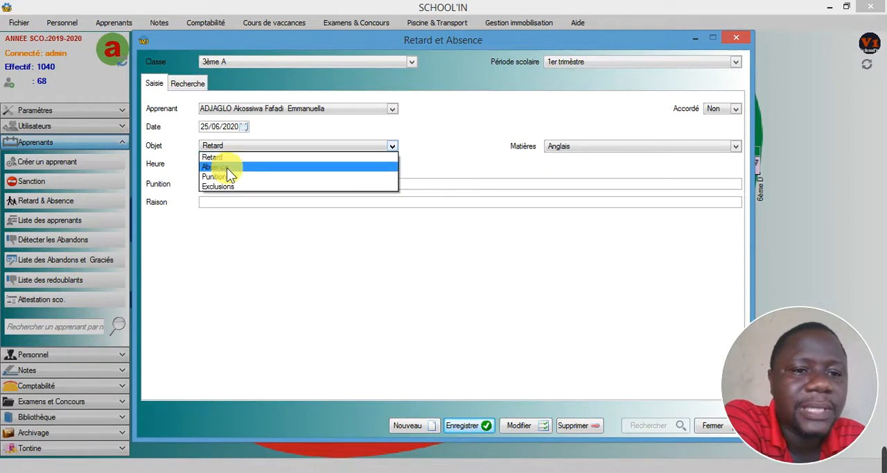
click(228, 173)
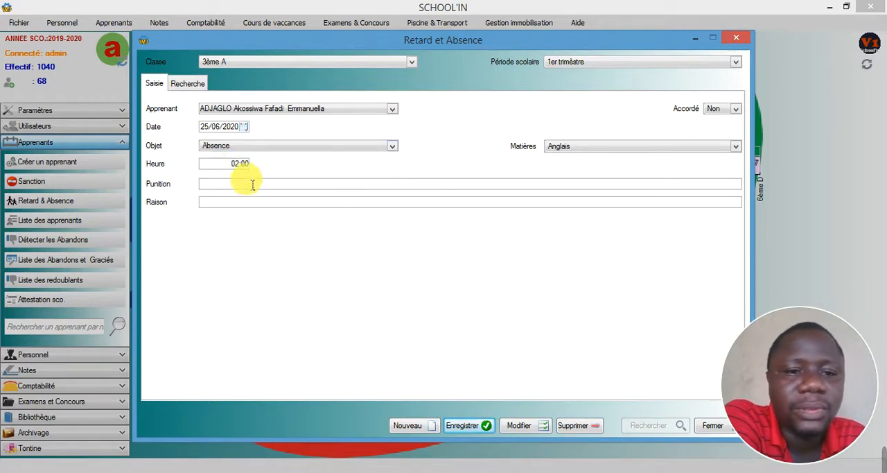
click(231, 166)
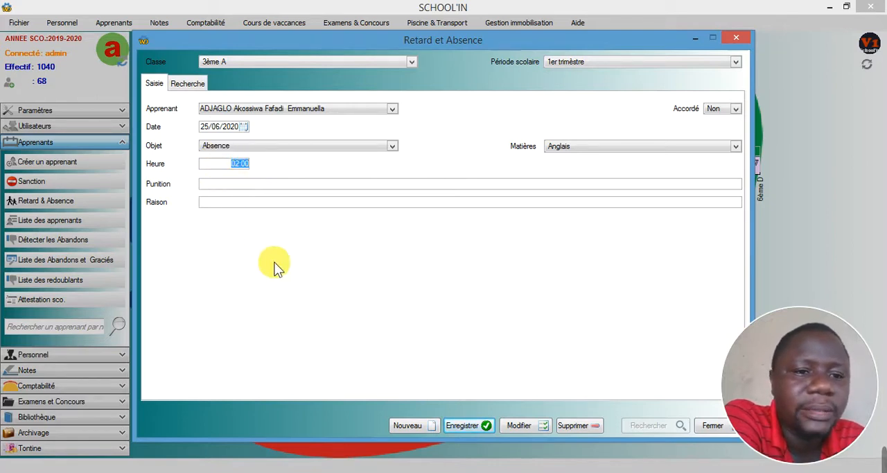
click(226, 143)
click(232, 177)
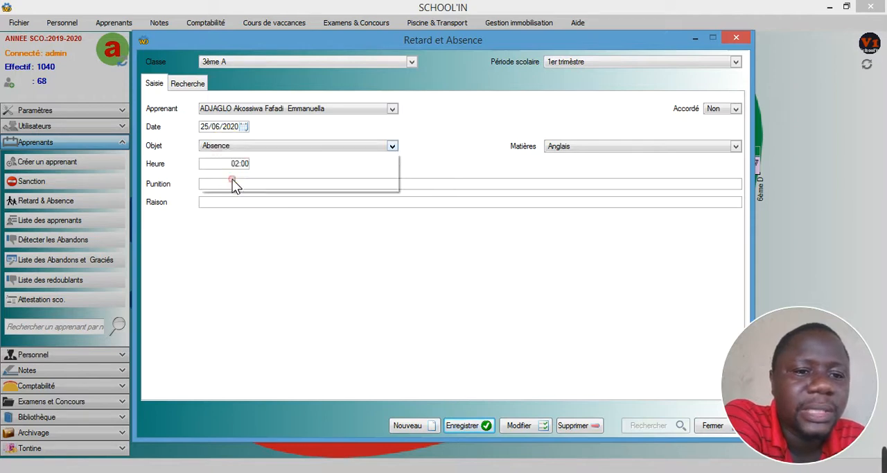
click(332, 202)
- Set the record's Objet to Exclusions, leaving the Raison blank
click(293, 148)
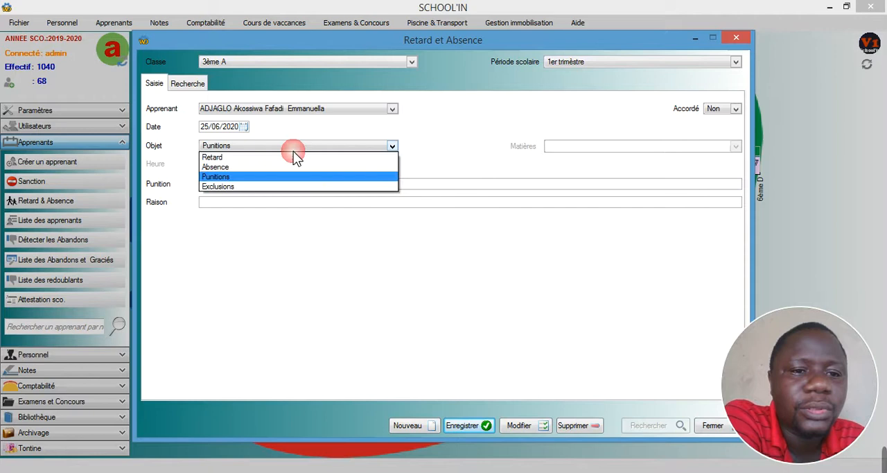
click(289, 187)
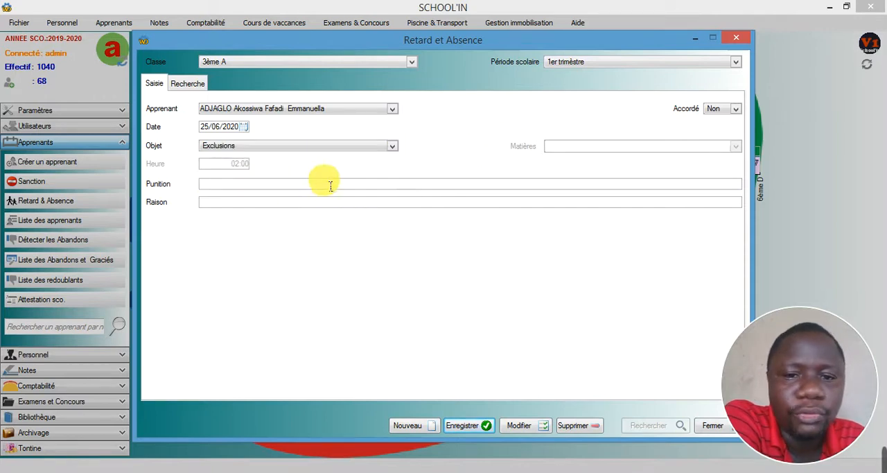
click(296, 199)
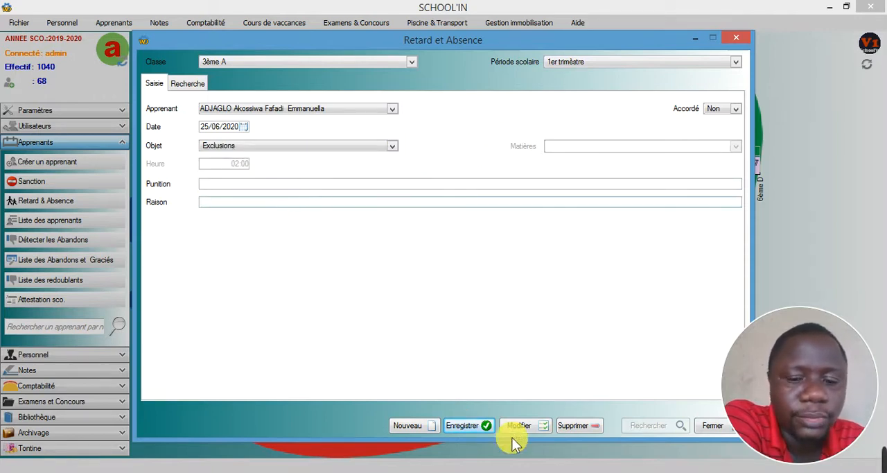
- Search the 3ème A lateness and absence records for 1er trimèstre and 2ème trimèstre, then close the form without saving
click(191, 86)
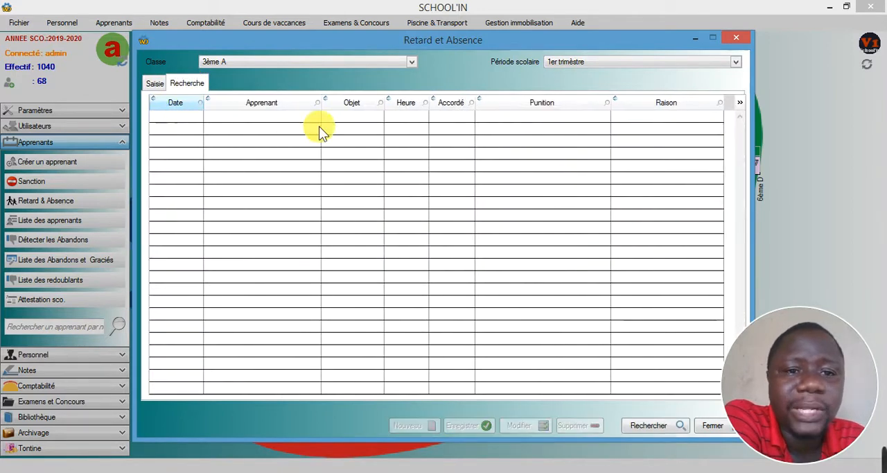
click(643, 422)
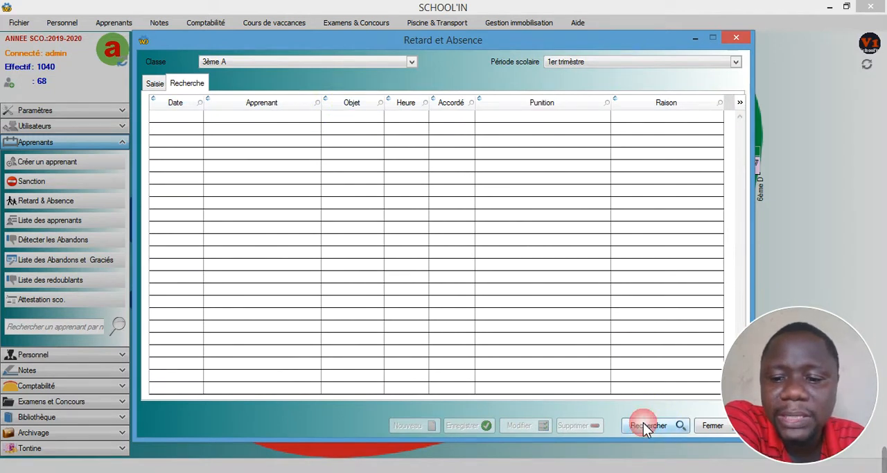
click(566, 61)
click(567, 84)
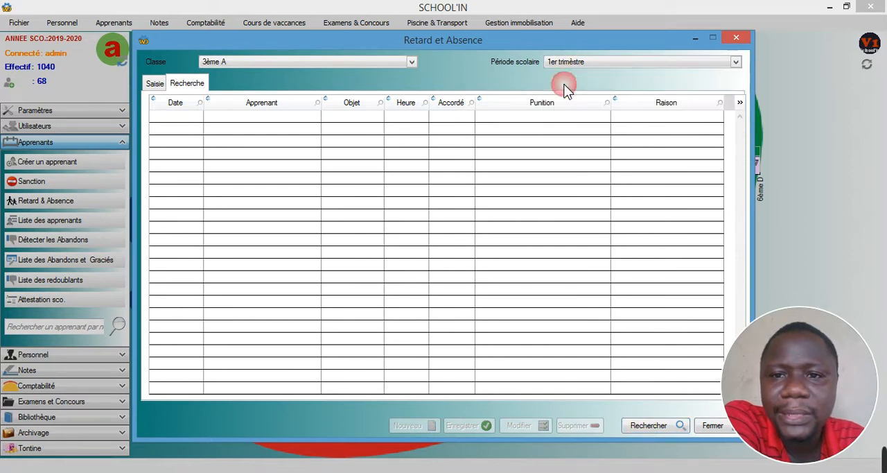
click(652, 427)
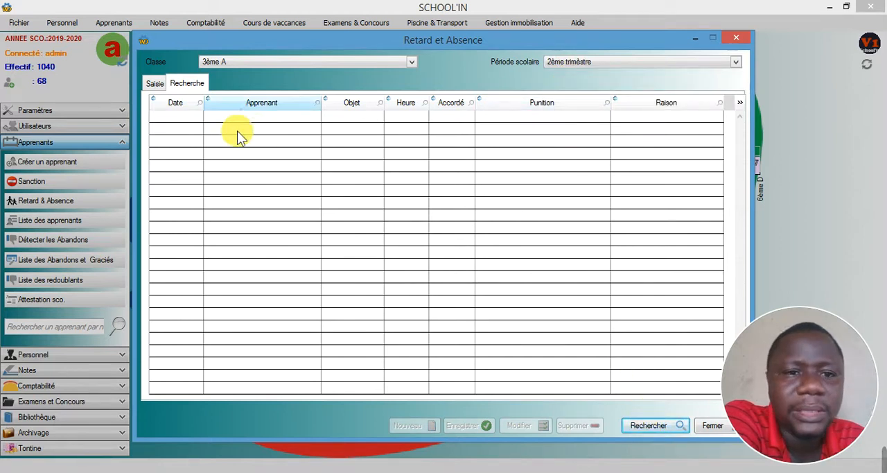
click(158, 86)
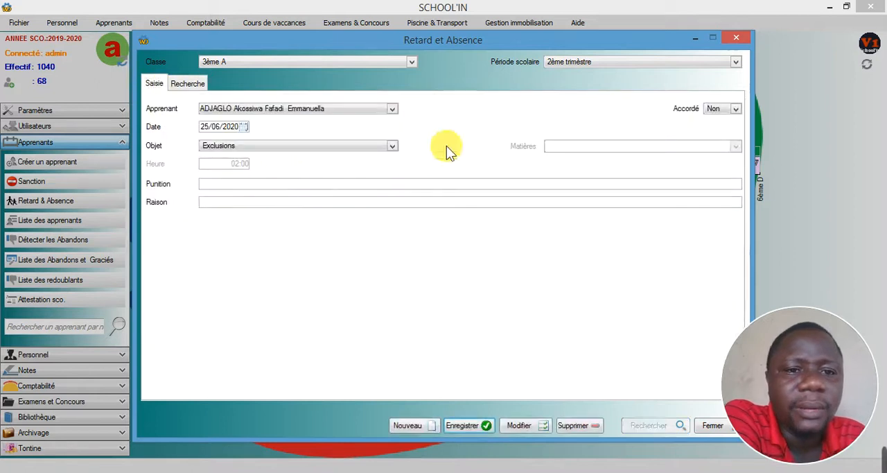
click(732, 38)
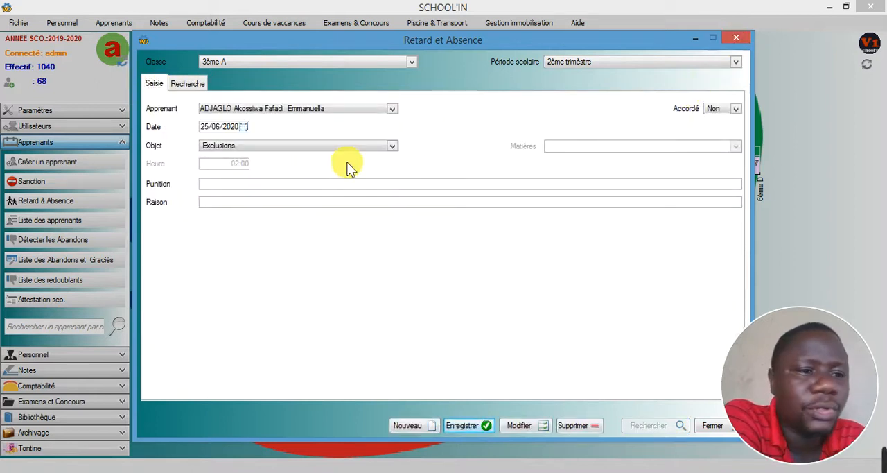
- Open the Sanction form and select class 3ème A and its first learner
click(40, 184)
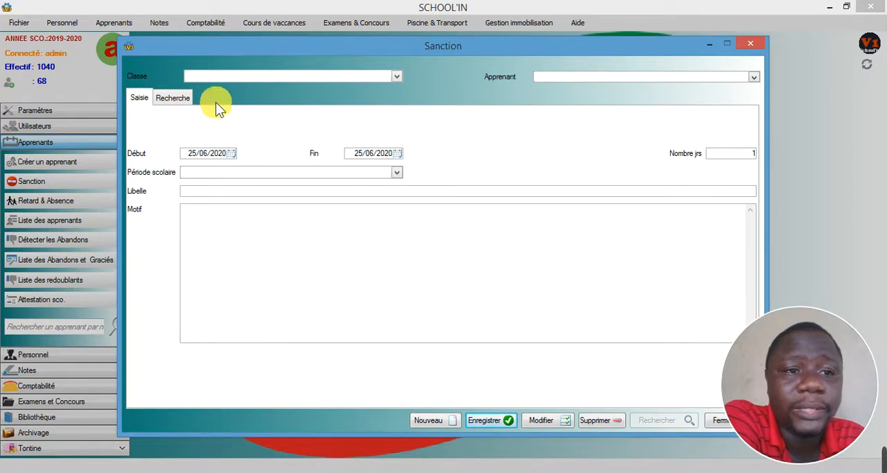
click(214, 76)
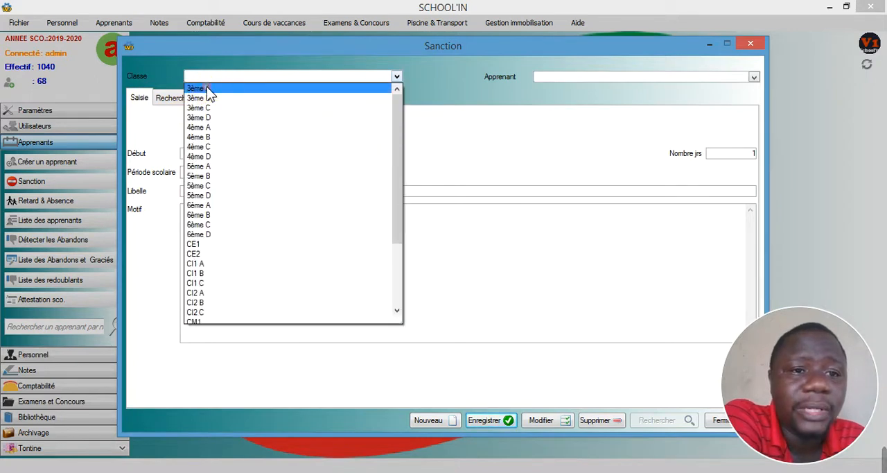
click(206, 87)
click(650, 80)
click(590, 97)
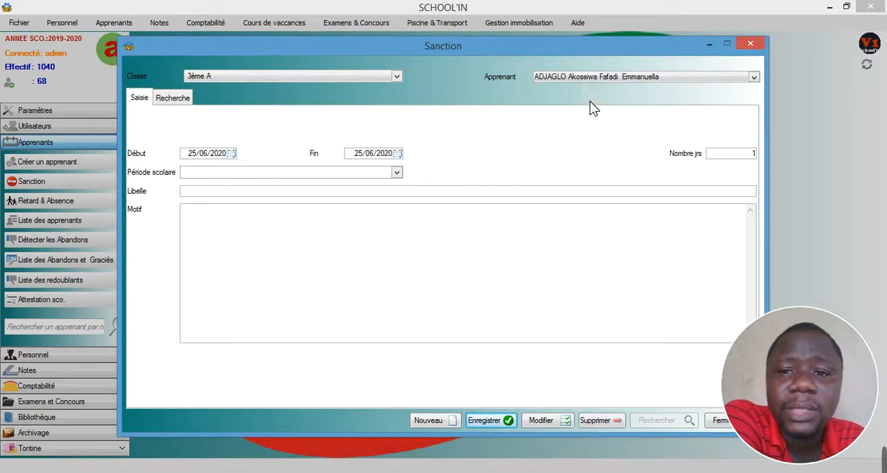
- Set the sanction's school period to 1er trimèstre, leave Libelle and Motif blank, and close the form without saving
click(204, 173)
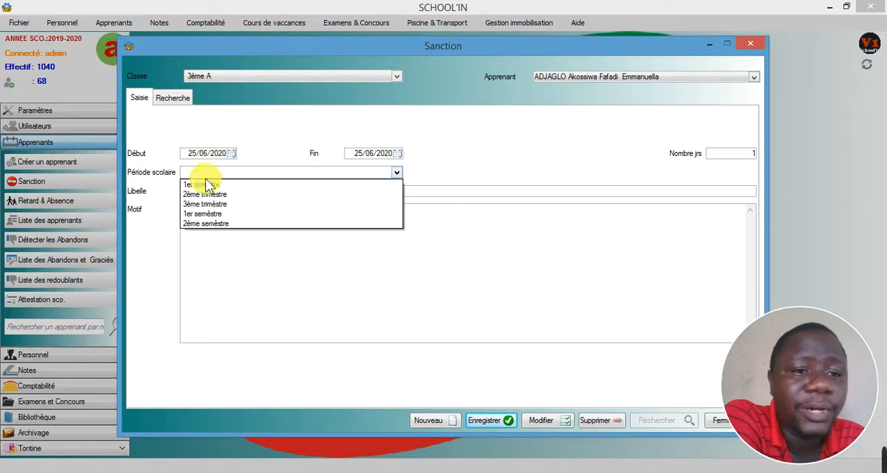
click(205, 184)
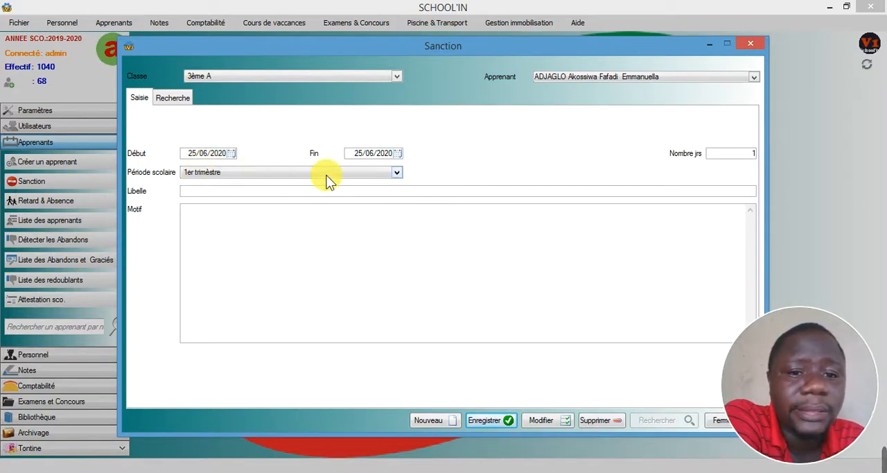
click(239, 193)
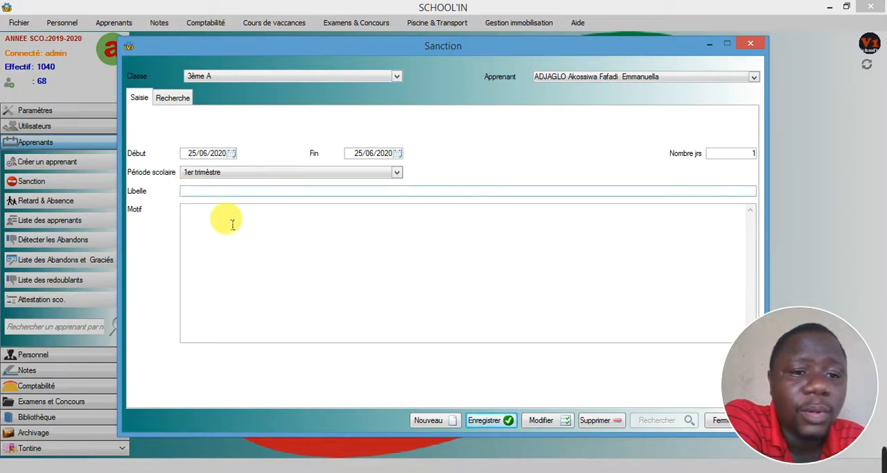
click(228, 218)
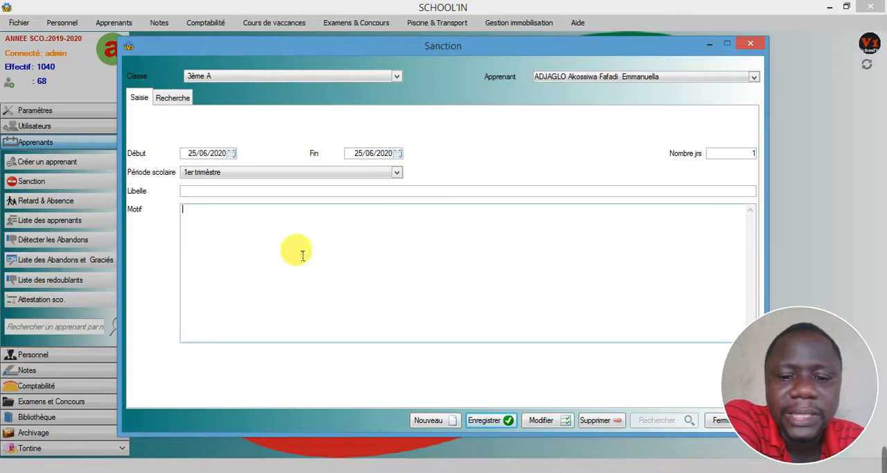
click(750, 44)
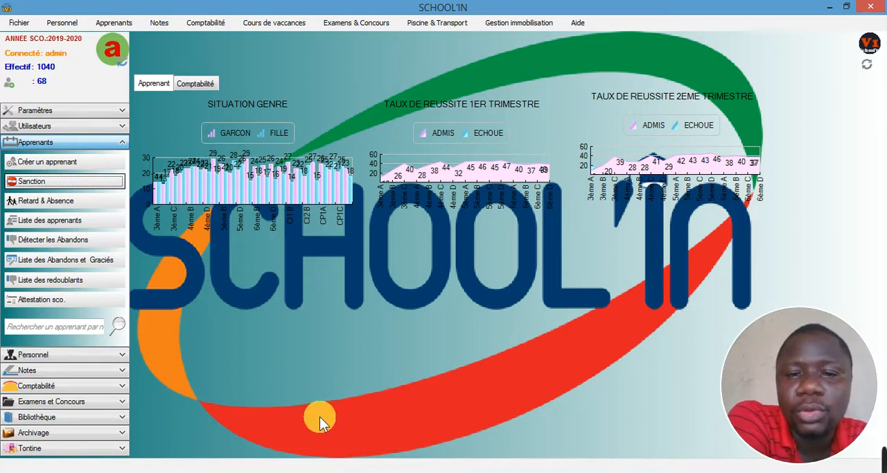
- Open the form for entering total lateness and absences, and select the COLLEGE cycle and class 3ème A
click(111, 23)
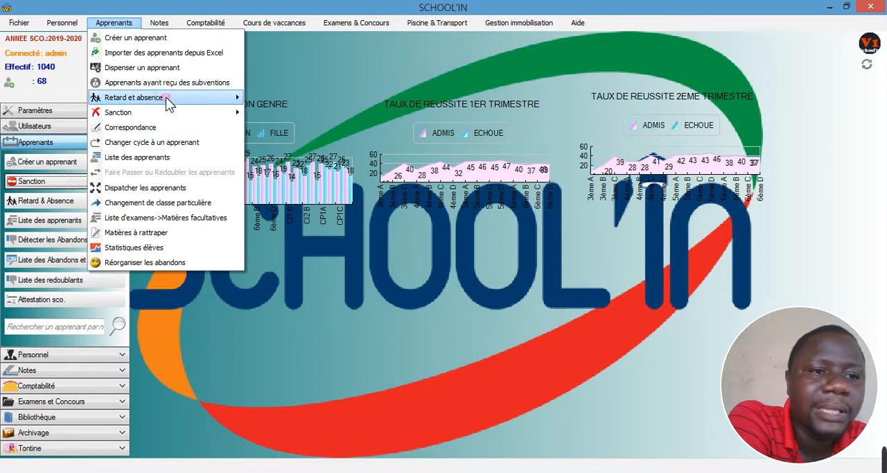
mouse_move(165, 97)
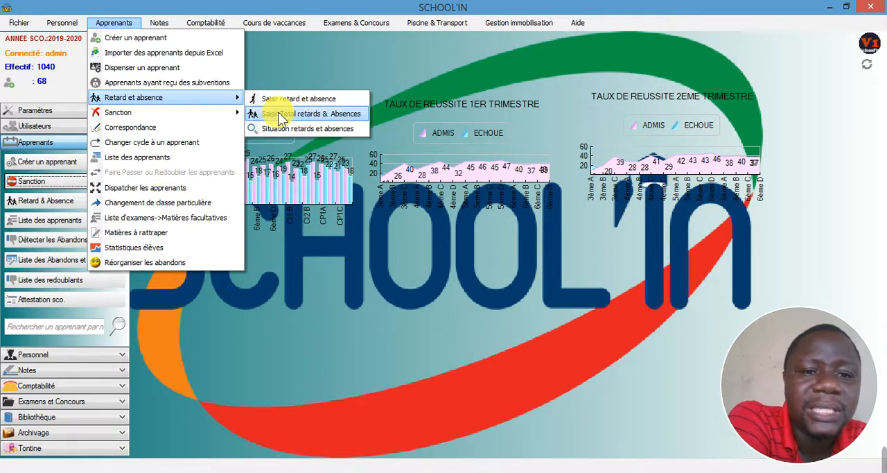
click(301, 113)
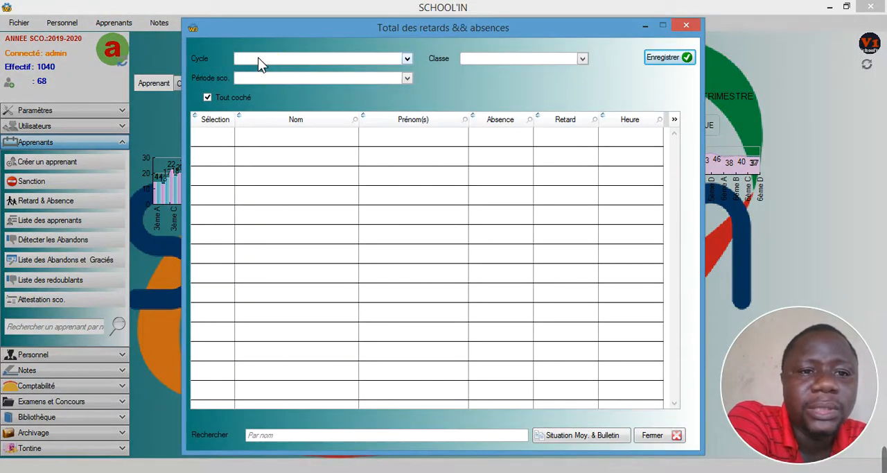
click(258, 58)
click(256, 90)
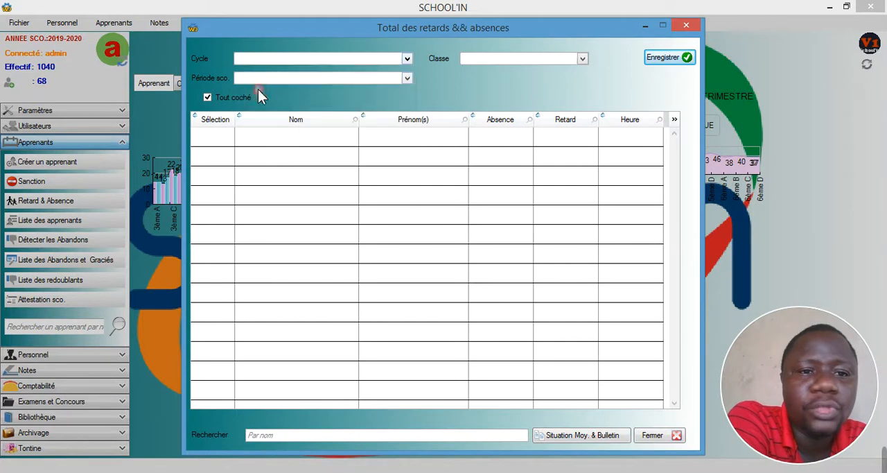
click(478, 61)
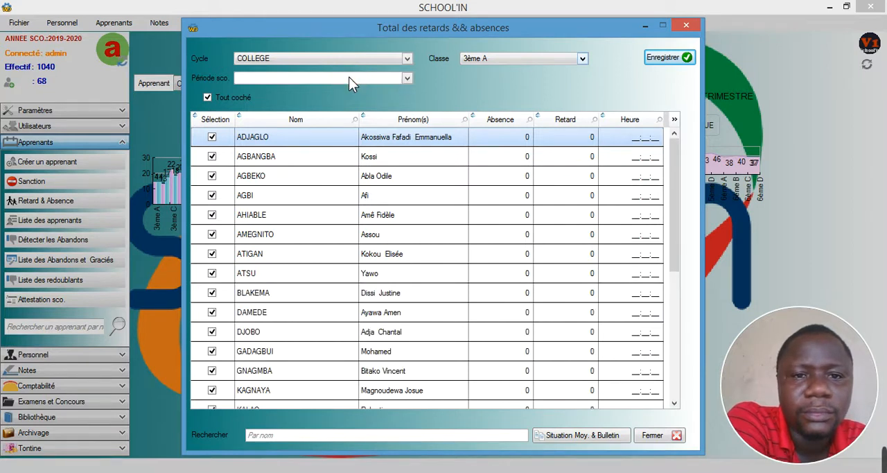
click(346, 78)
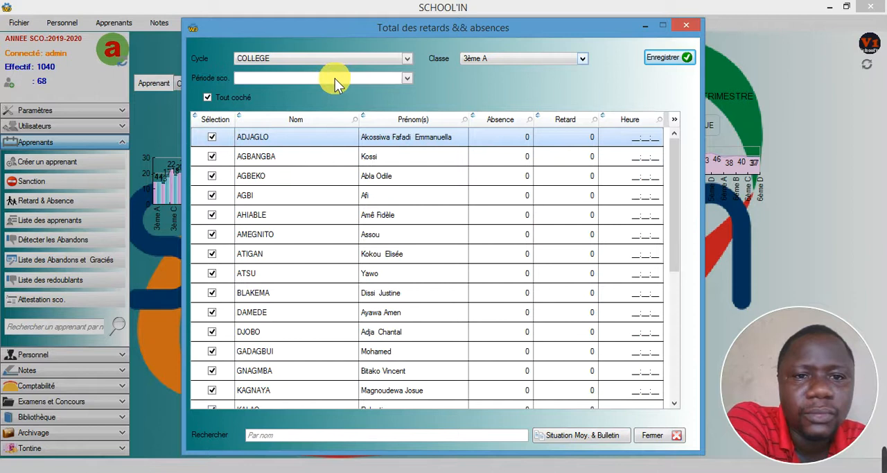
click(406, 78)
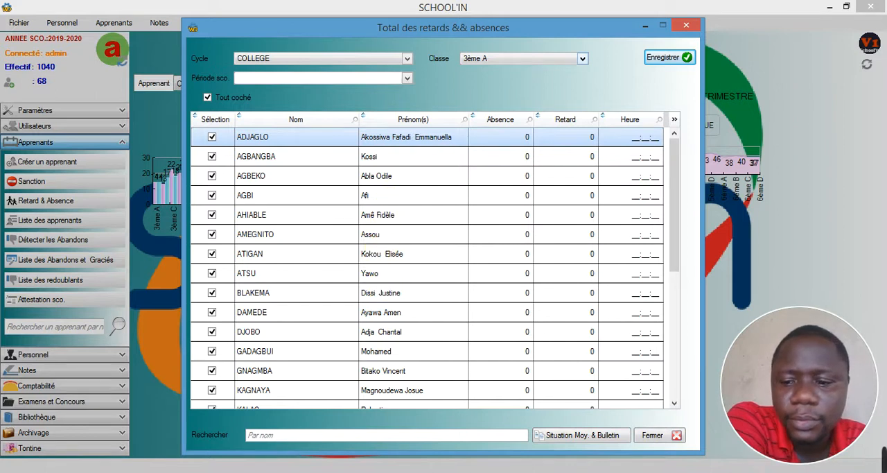
click(763, 471)
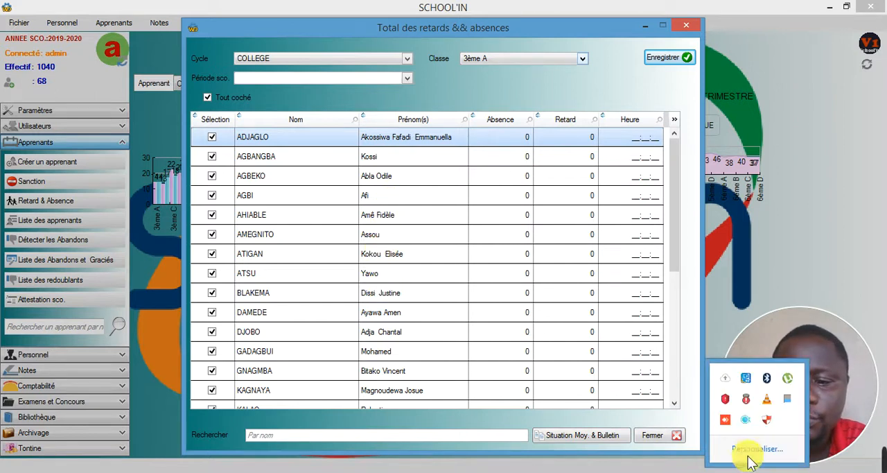
click(354, 79)
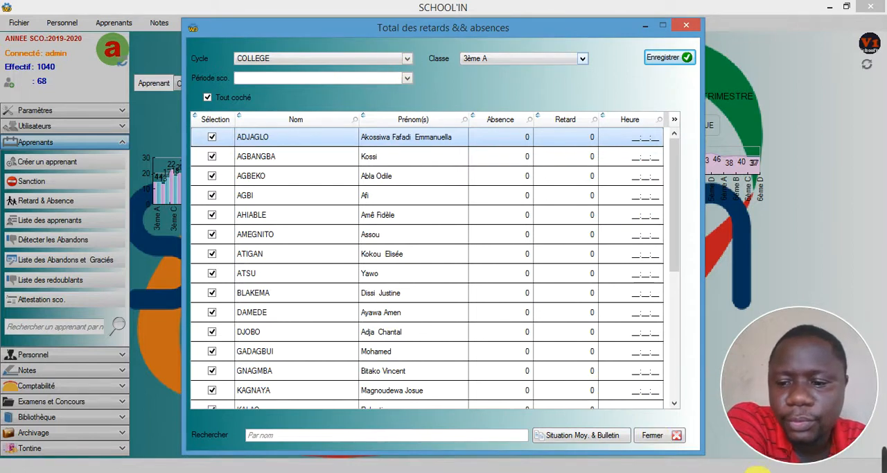
click(757, 470)
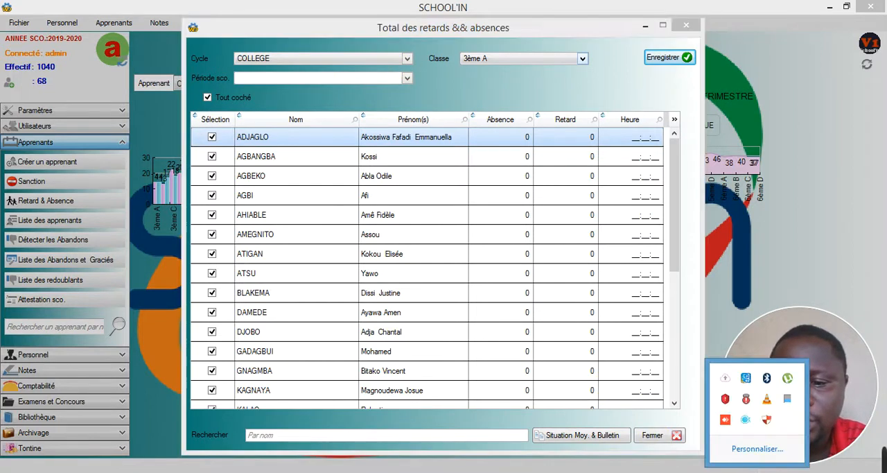
right_click(743, 417)
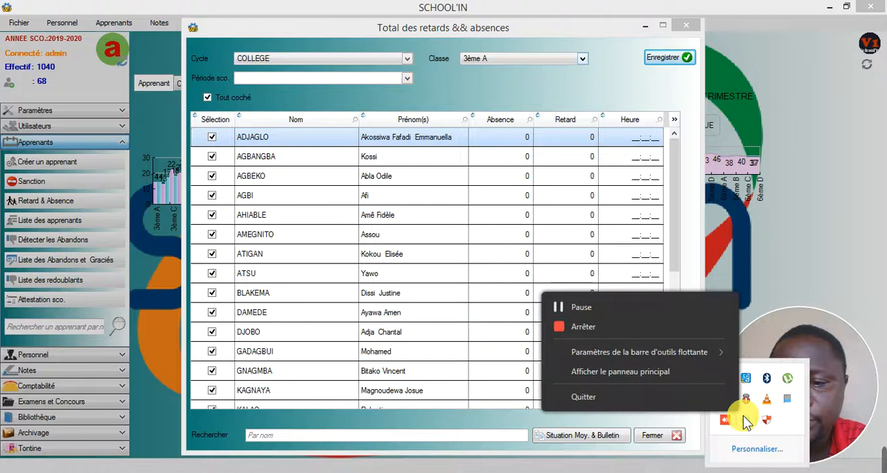
click(599, 309)
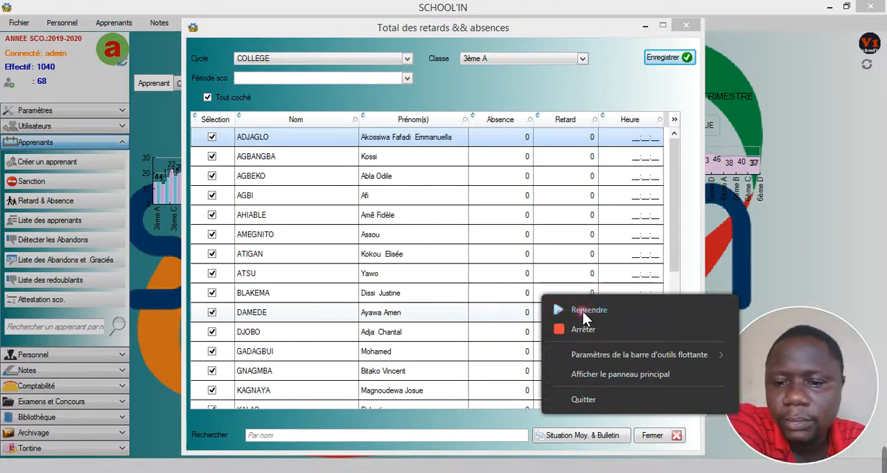
click(582, 311)
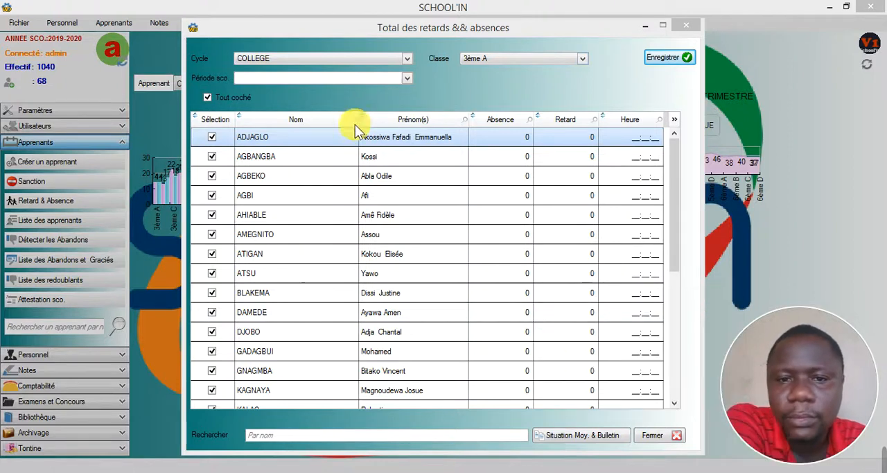
- For 1er trimèstre, enter 10 absences and 5 latenesses for the first learner, then close the form without saving
click(405, 80)
click(335, 94)
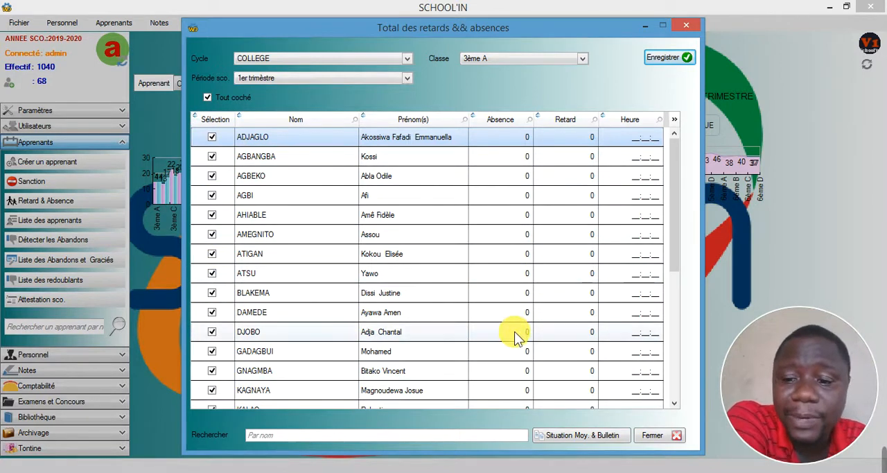
click(520, 139)
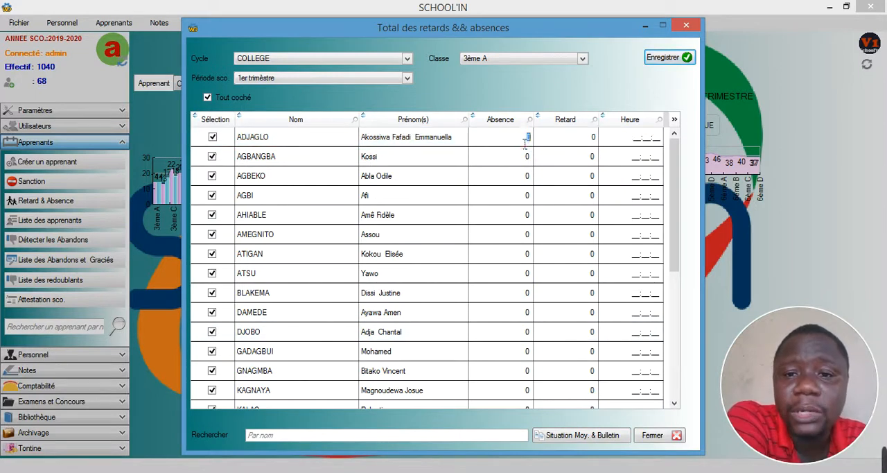
text(1)
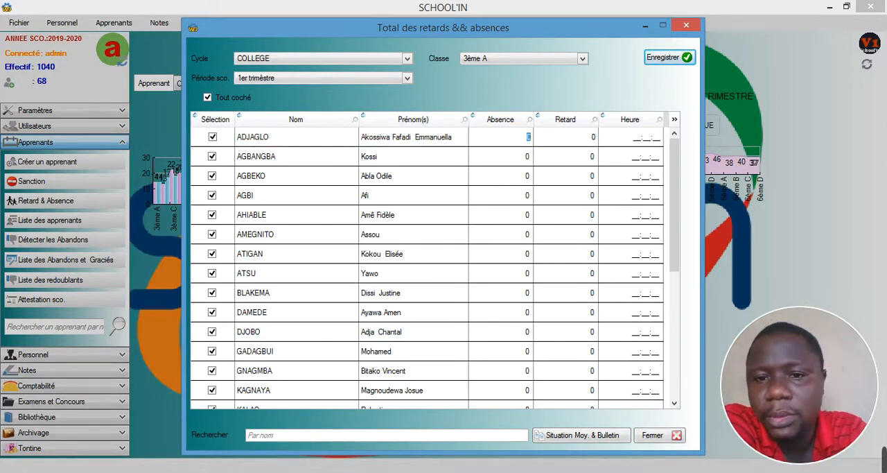
text(0)
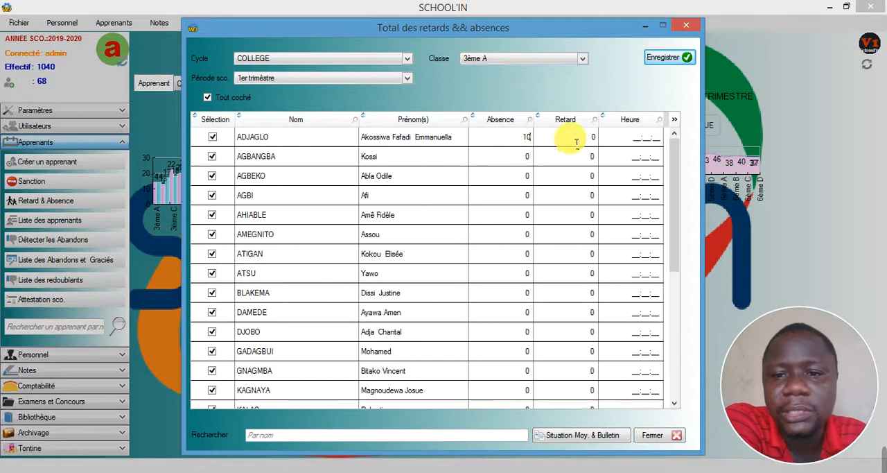
click(576, 140)
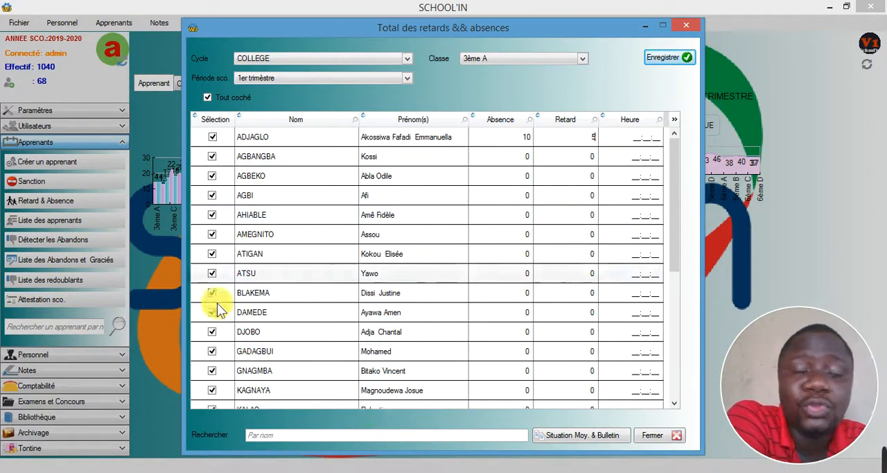
click(685, 25)
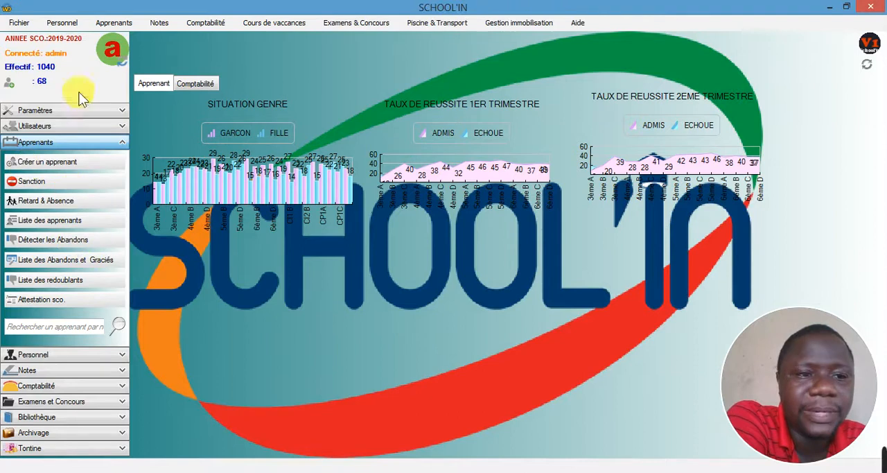
key(Tab)
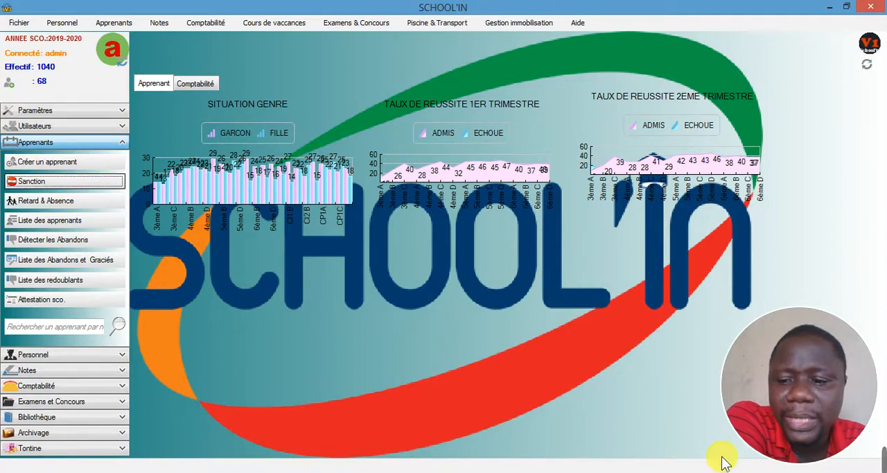
click(758, 472)
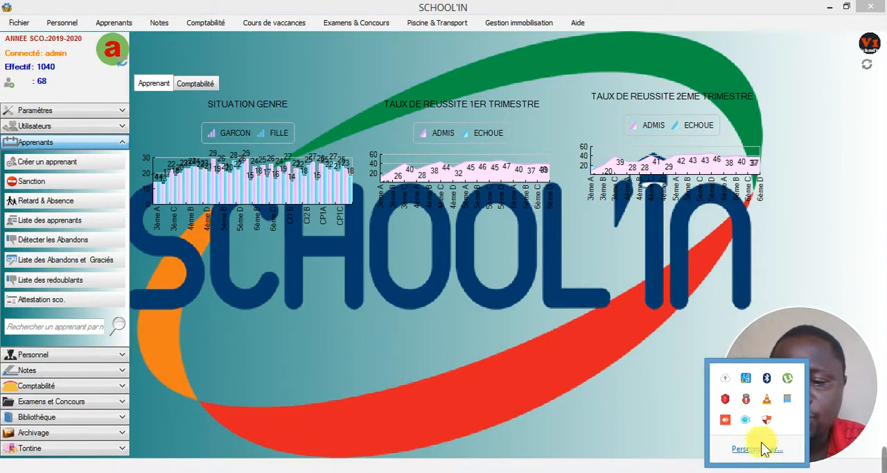
right_click(743, 421)
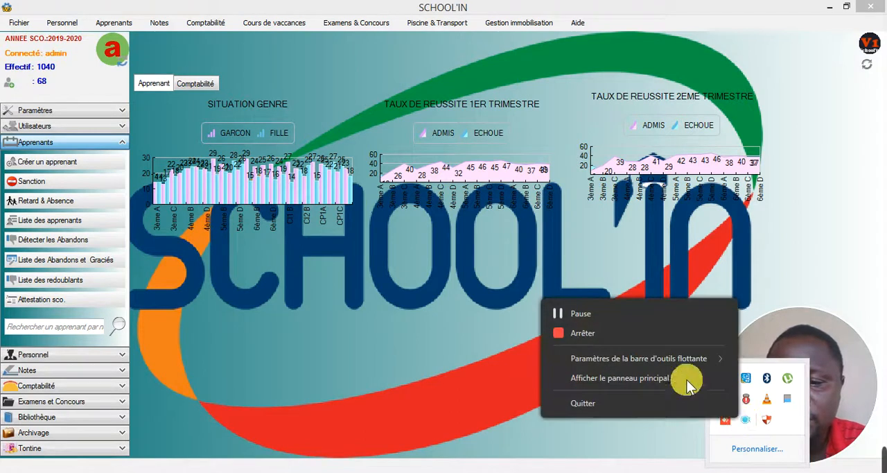